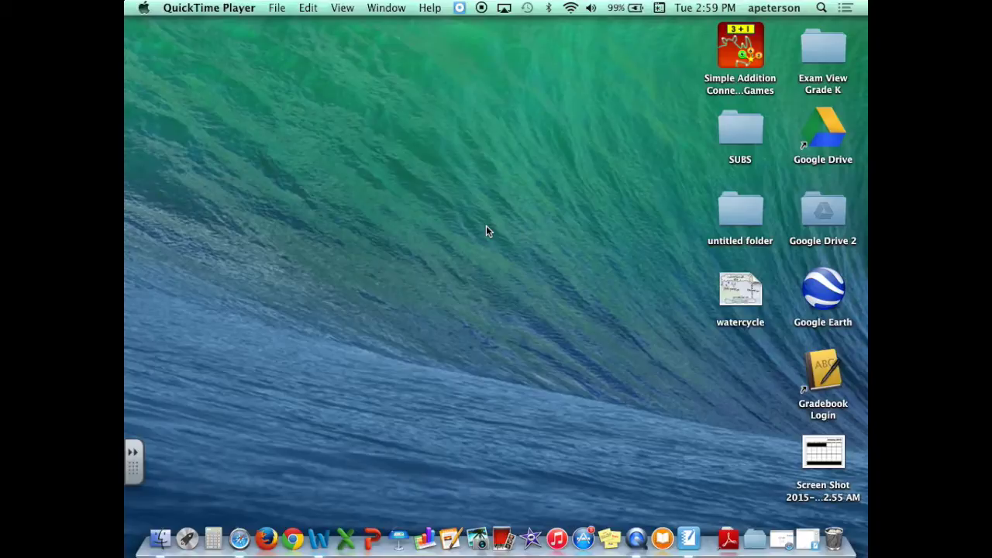
Step: Restore the minimized blank Untitled Notebook document from the Dock
{"action": "left_click", "coordinate": [807, 542]}
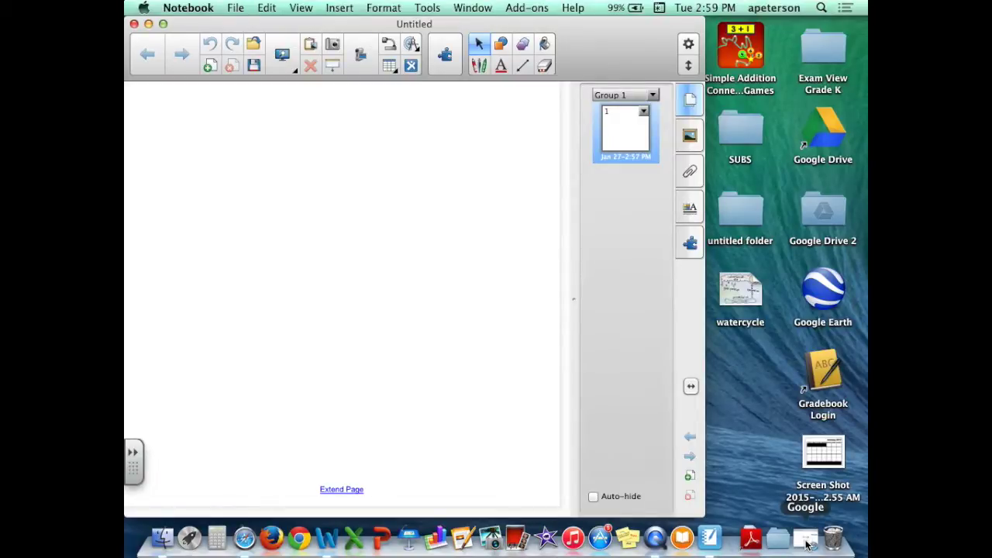
Step: Restore the minimized Safari window showing the Google home page
{"action": "left_click", "coordinate": [806, 542]}
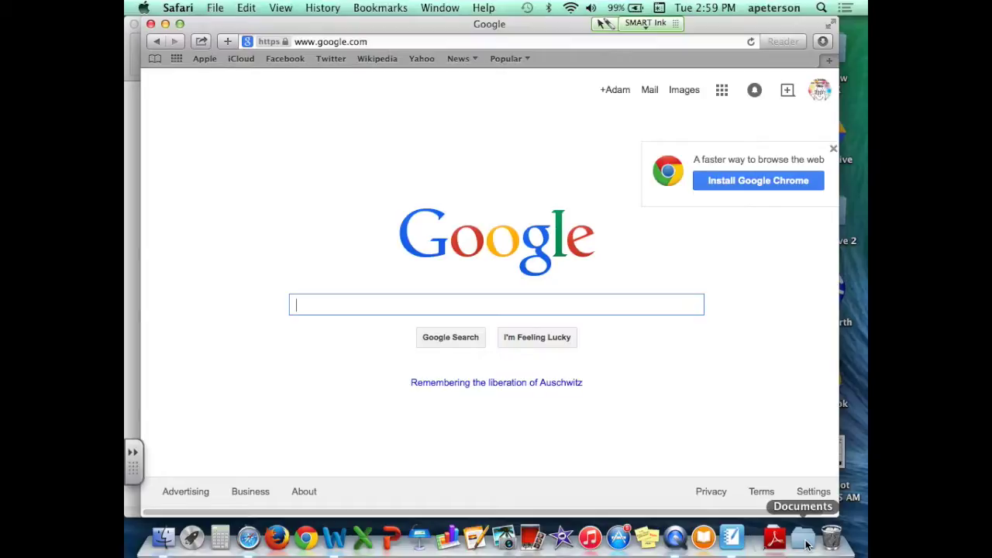
Step: Search Google for 'groundhogs day' and switch to the image results
{"action": "type", "text": "ground"}
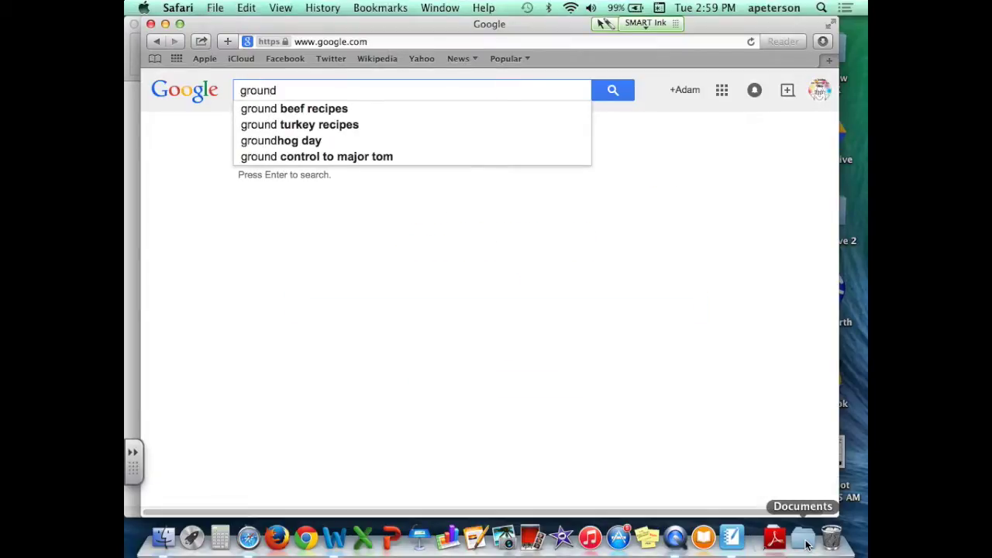
{"action": "type", "text": "hogs da"}
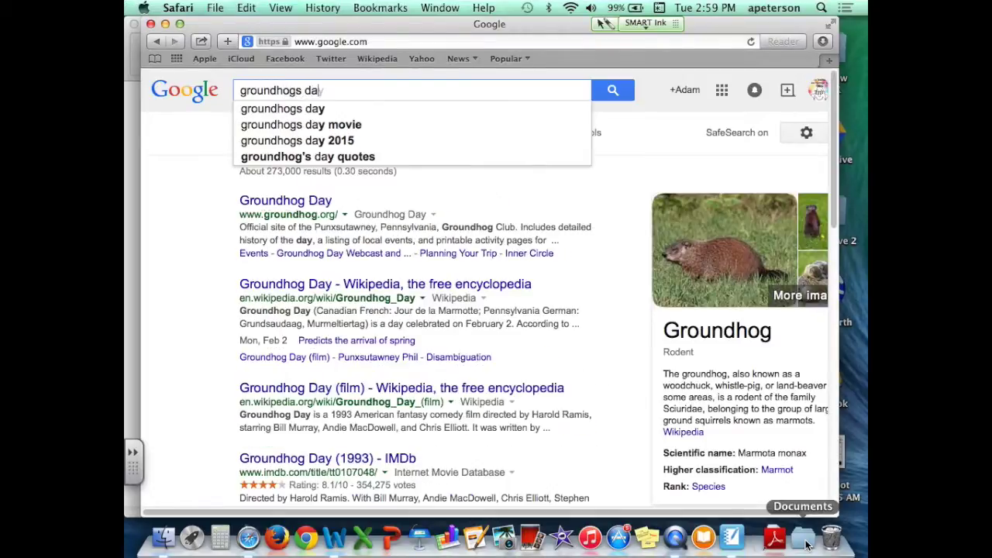
{"action": "type", "text": "y"}
{"action": "key", "text": "Return"}
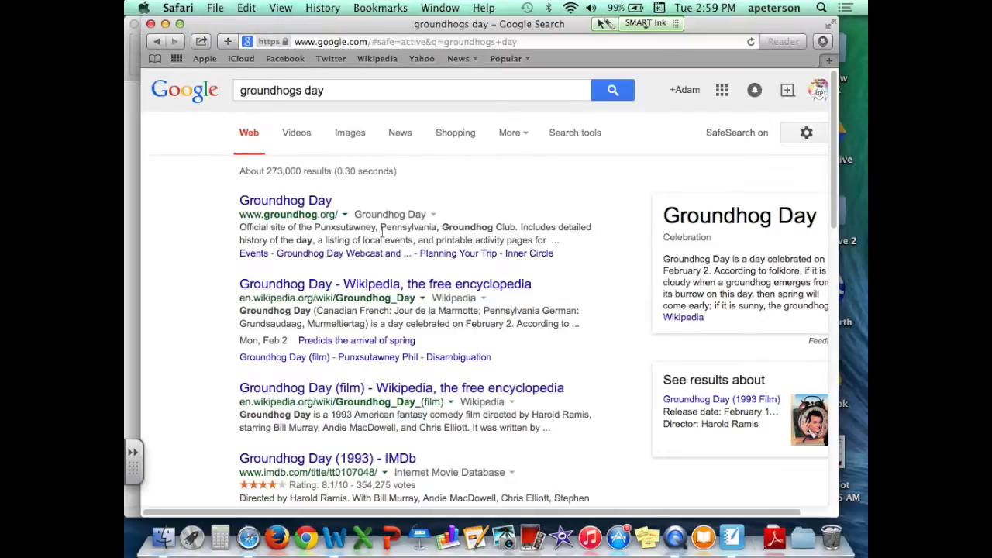
{"action": "left_click", "coordinate": [347, 137]}
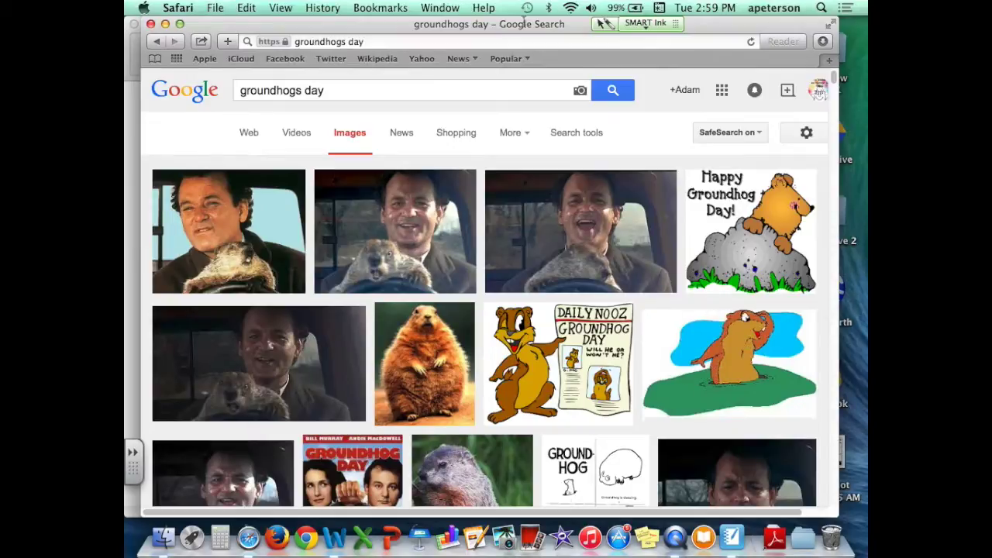
Step: Drag the cartoon groundhog image onto the Notebook page and enlarge it to fill the page
{"action": "left_click_drag", "start_coordinate": [448, 16], "coordinate": [579, 7]}
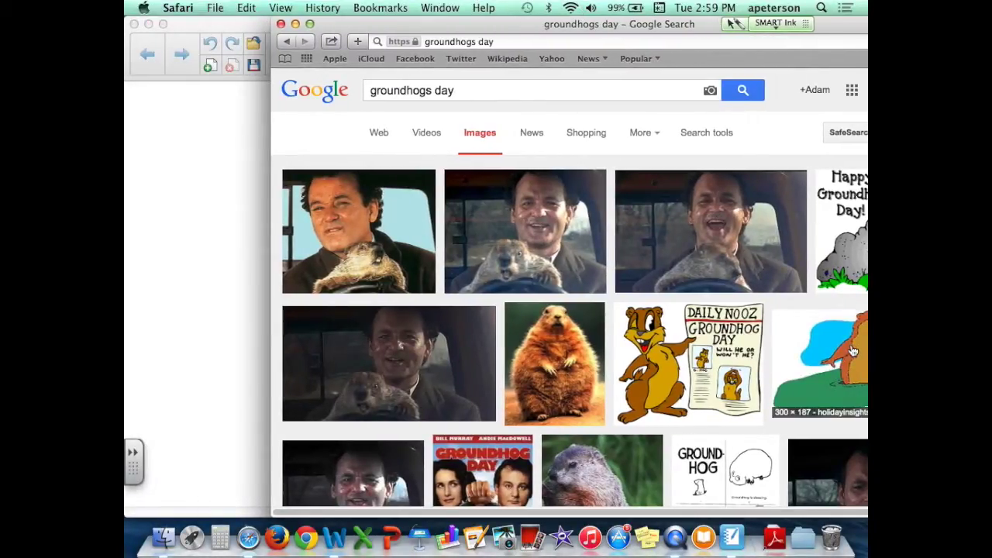
{"action": "left_click_drag", "start_coordinate": [804, 344], "coordinate": [286, 268]}
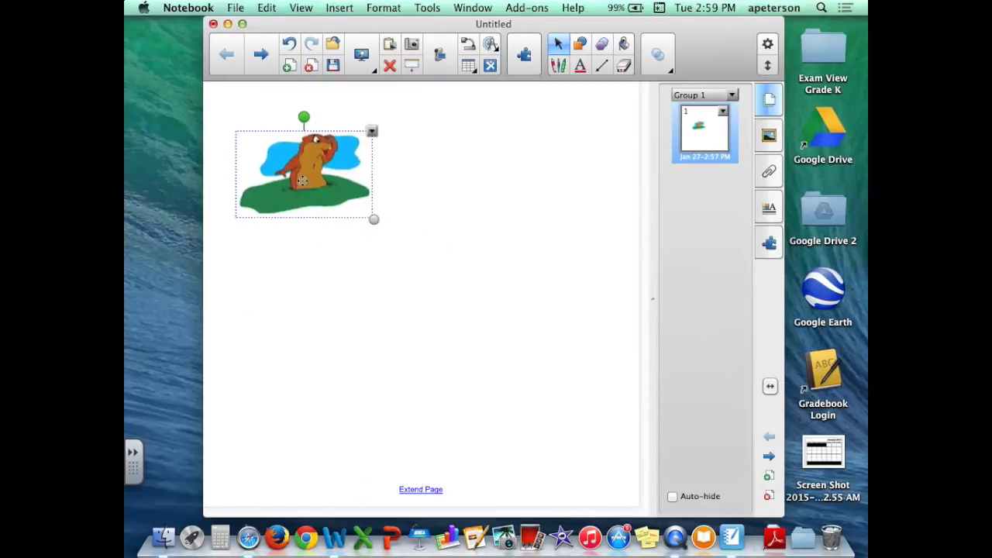
{"action": "left_click_drag", "start_coordinate": [302, 180], "coordinate": [286, 154]}
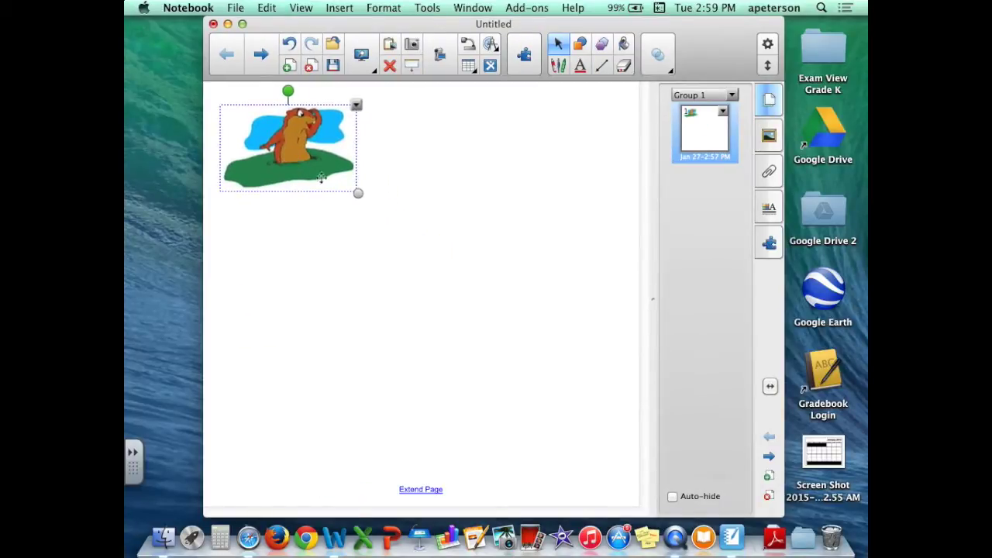
{"action": "left_click_drag", "start_coordinate": [358, 190], "coordinate": [617, 481]}
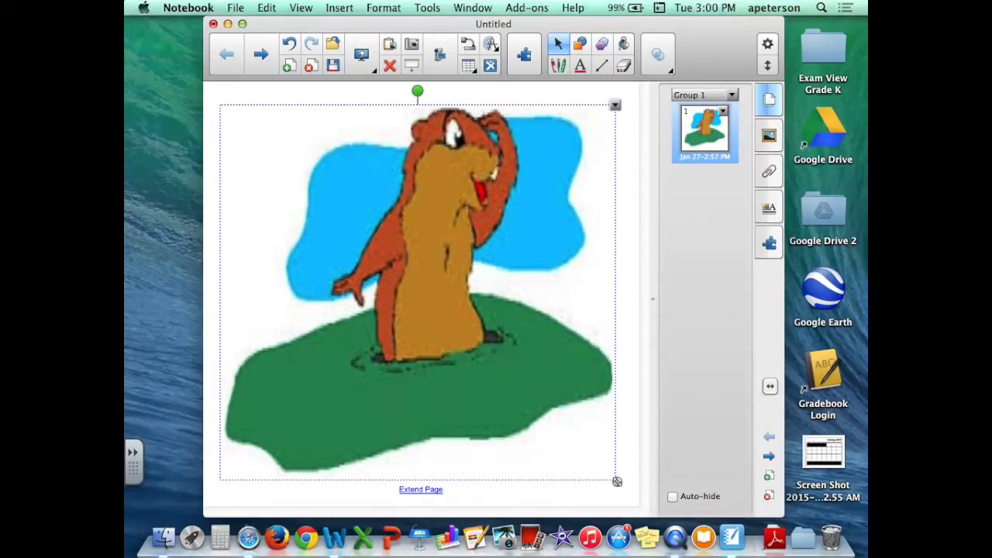
{"action": "left_click_drag", "start_coordinate": [616, 481], "coordinate": [629, 485]}
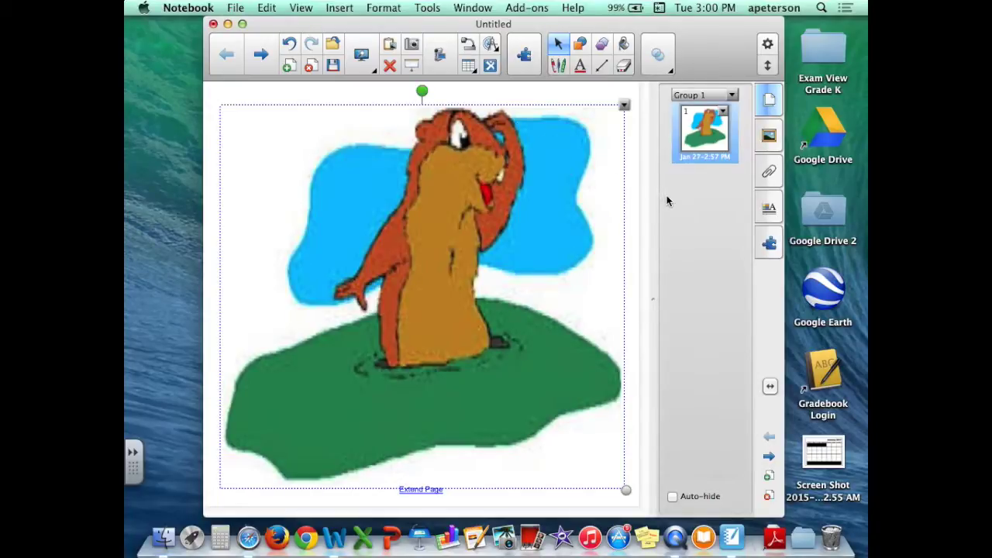
Step: Raise the groundhog picture's object transparency so it becomes a pale, faded backdrop
{"action": "left_click", "coordinate": [768, 207]}
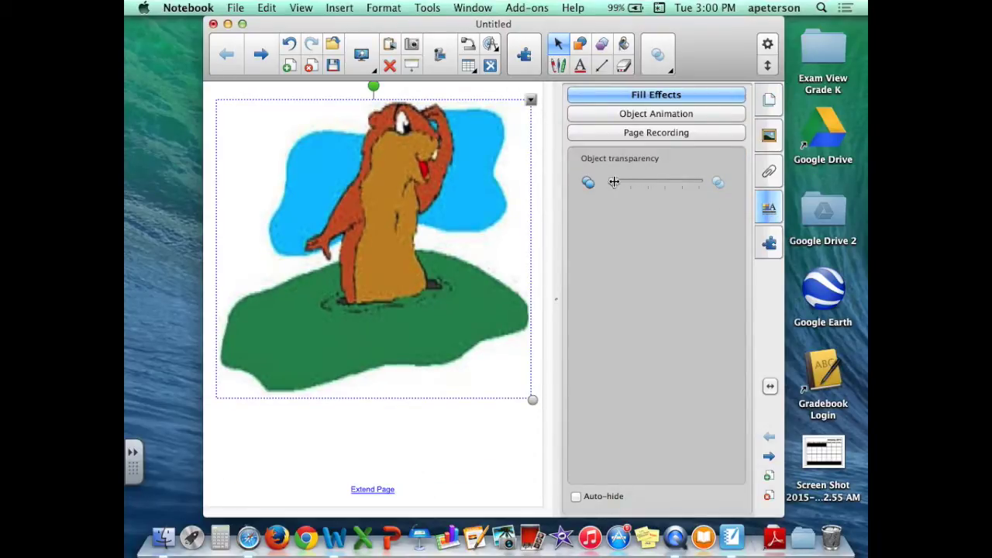
{"action": "left_click_drag", "start_coordinate": [613, 181], "coordinate": [676, 185]}
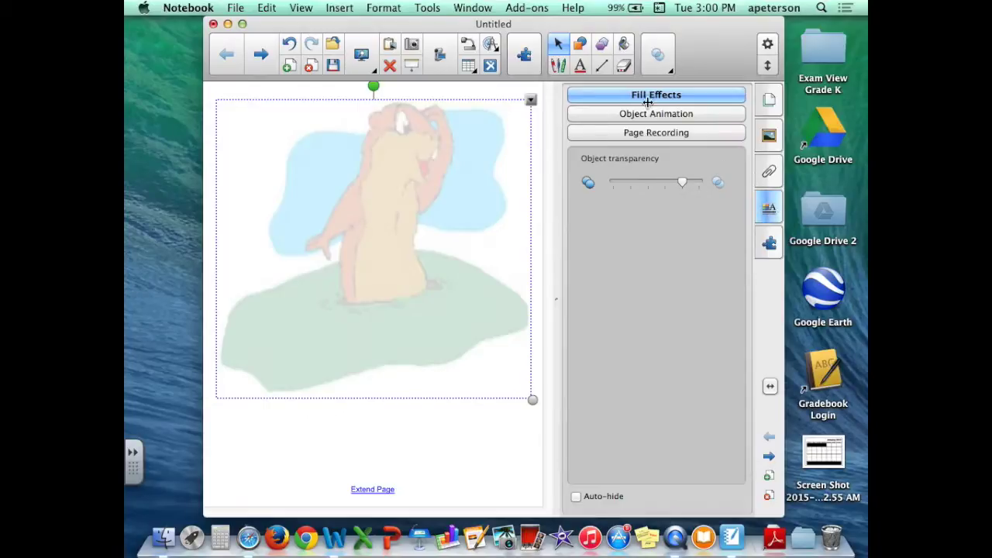
{"action": "left_click", "coordinate": [458, 93]}
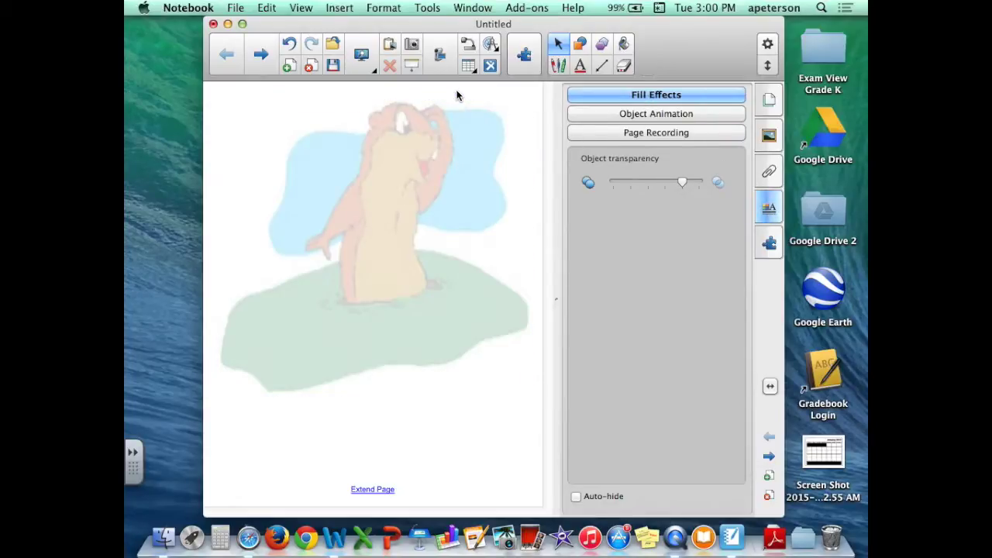
{"action": "left_click", "coordinate": [659, 114]}
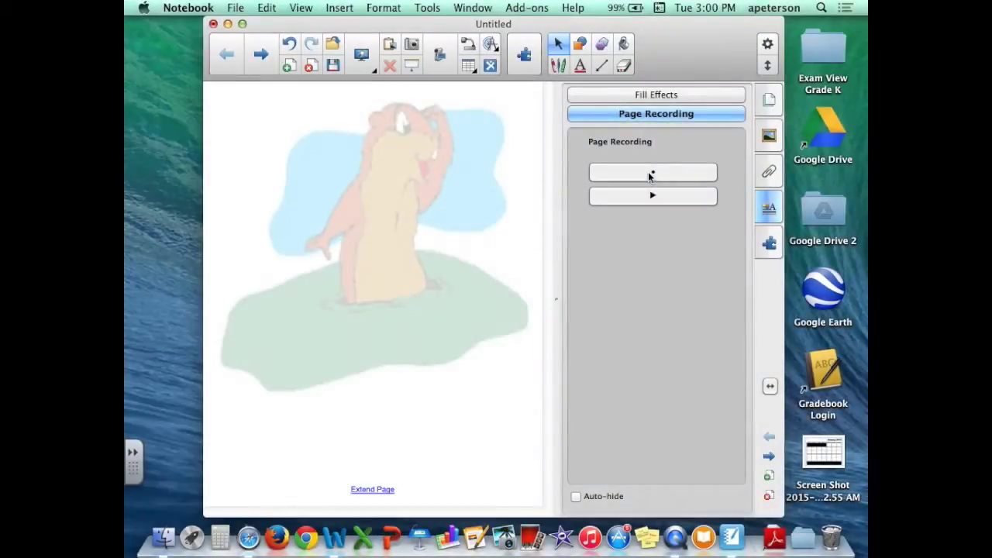
Step: Start page recording and trace the groundhog's head, eye and body in black pen
{"action": "left_click", "coordinate": [649, 175]}
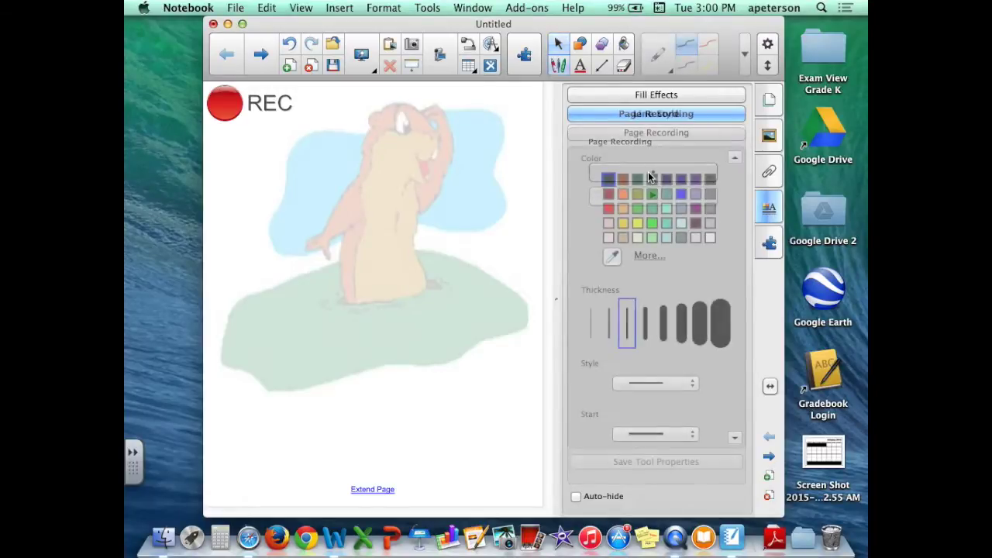
{"action": "mouse_move", "coordinate": [371, 128]}
{"action": "left_mouse_down"}
{"action": "mouse_move", "coordinate": [317, 249]}
{"action": "mouse_move", "coordinate": [342, 280]}
{"action": "mouse_move", "coordinate": [396, 300]}
{"action": "mouse_move", "coordinate": [427, 273]}
{"action": "mouse_move", "coordinate": [415, 228]}
{"action": "mouse_move", "coordinate": [439, 195]}
{"action": "mouse_move", "coordinate": [452, 143]}
{"action": "mouse_move", "coordinate": [424, 104]}
{"action": "mouse_move", "coordinate": [376, 110]}
{"action": "mouse_move", "coordinate": [372, 129]}
{"action": "left_mouse_up"}
{"action": "mouse_move", "coordinate": [355, 302]}
{"action": "left_mouse_down"}
{"action": "mouse_move", "coordinate": [371, 165]}
{"action": "mouse_move", "coordinate": [392, 120]}
{"action": "mouse_move", "coordinate": [435, 150]}
{"action": "mouse_move", "coordinate": [416, 178]}
{"action": "mouse_move", "coordinate": [414, 215]}
{"action": "left_mouse_up"}
{"action": "left_click_drag", "start_coordinate": [403, 124], "coordinate": [436, 135]}
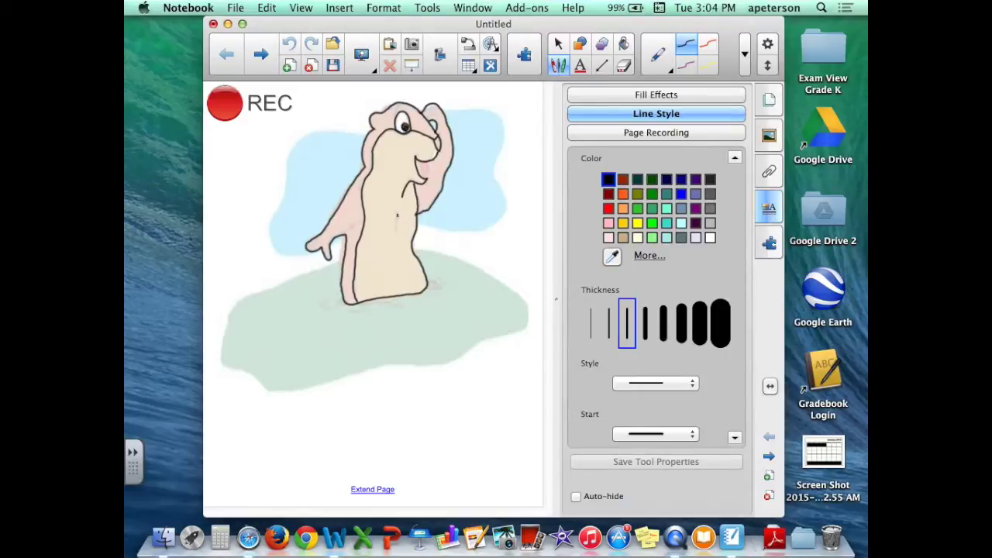
{"action": "left_click_drag", "start_coordinate": [397, 219], "coordinate": [399, 242]}
{"action": "left_click_drag", "start_coordinate": [359, 219], "coordinate": [299, 277]}
Step: Trace the green ground and blue sky outlines, then stop the page recording
{"action": "mouse_move", "coordinate": [299, 277]}
{"action": "left_mouse_down"}
{"action": "mouse_move", "coordinate": [227, 331]}
{"action": "mouse_move", "coordinate": [313, 384]}
{"action": "mouse_move", "coordinate": [530, 316]}
{"action": "mouse_move", "coordinate": [415, 256]}
{"action": "left_mouse_up"}
{"action": "mouse_move", "coordinate": [310, 256]}
{"action": "left_mouse_down"}
{"action": "mouse_move", "coordinate": [280, 180]}
{"action": "mouse_move", "coordinate": [369, 130]}
{"action": "left_mouse_up"}
{"action": "left_click_drag", "start_coordinate": [443, 107], "coordinate": [500, 209]}
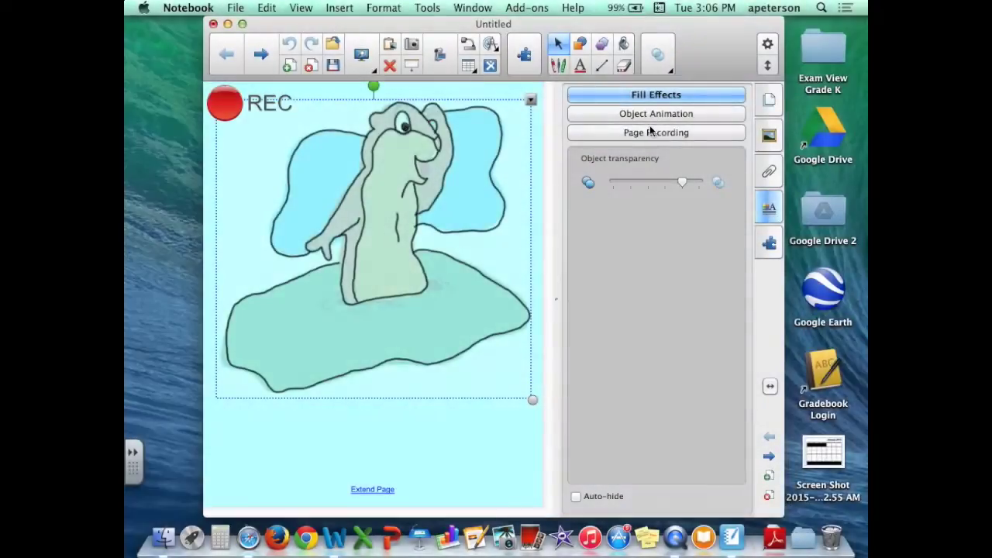
{"action": "left_click", "coordinate": [656, 132]}
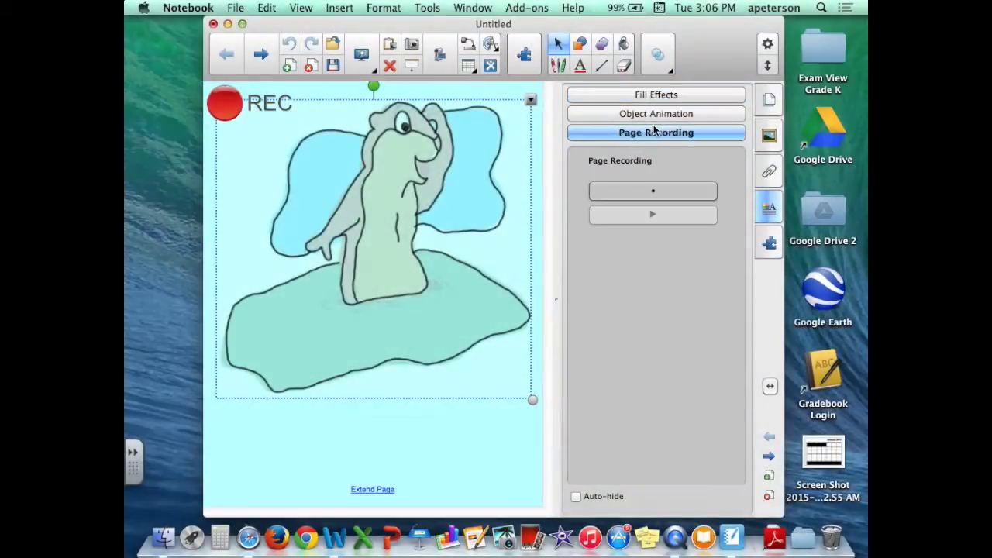
{"action": "left_click", "coordinate": [652, 193]}
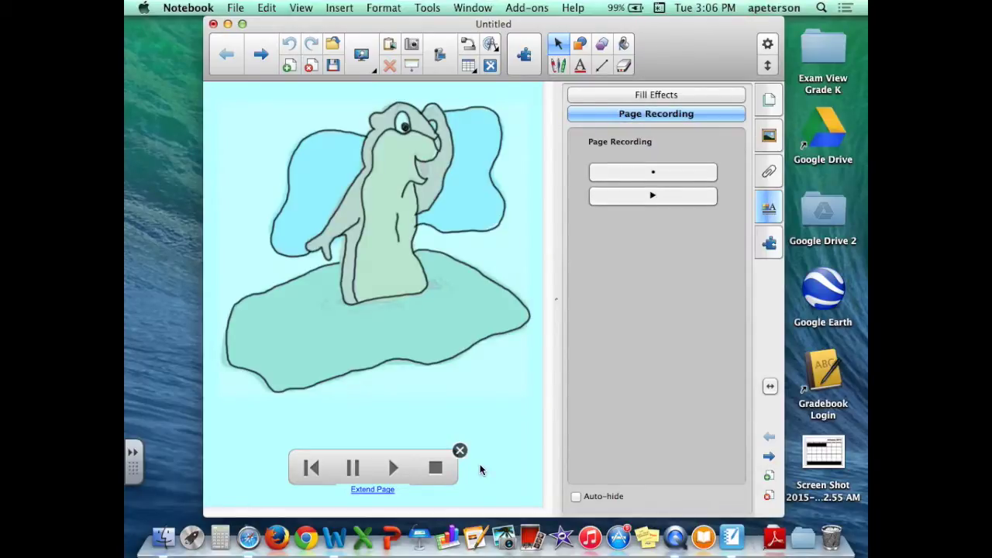
Step: Rewind the page recording and play the tracing back from the start
{"action": "left_click", "coordinate": [298, 467]}
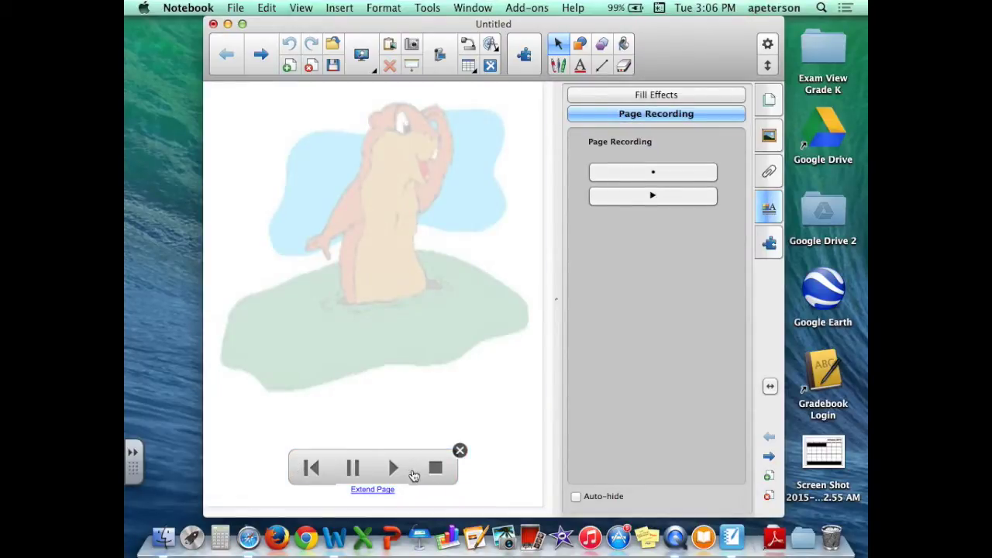
{"action": "left_click", "coordinate": [393, 467]}
Step: Save the document as 'groundhogdraw' on the Desktop using Save As
{"action": "left_click", "coordinate": [235, 9]}
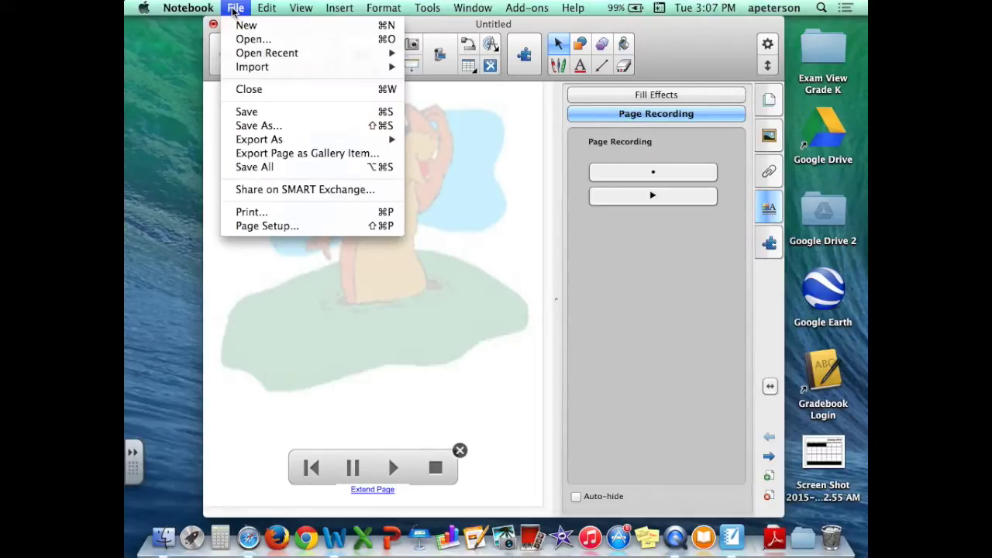
{"action": "left_click", "coordinate": [250, 126]}
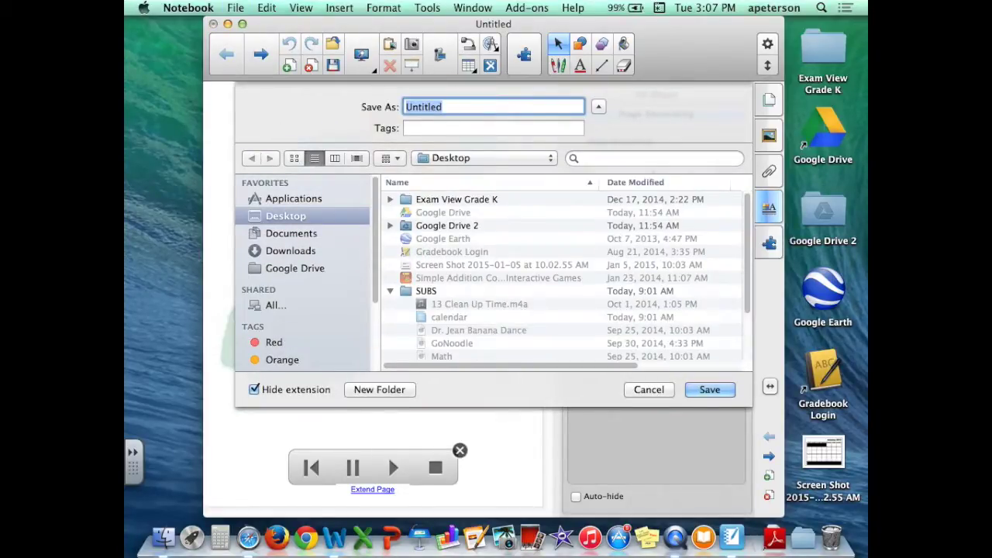
{"action": "type", "text": "groundhogdraw"}
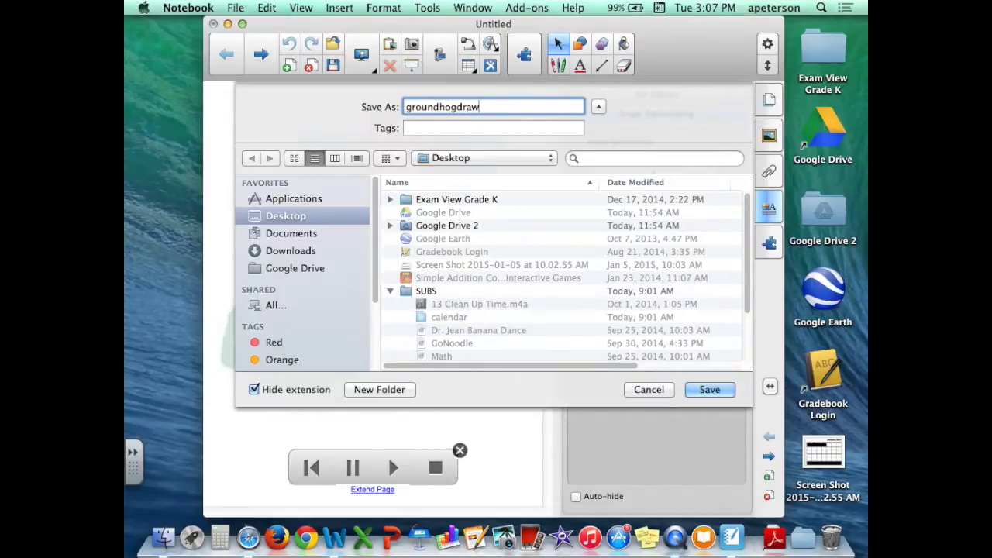
{"action": "left_click", "coordinate": [710, 390]}
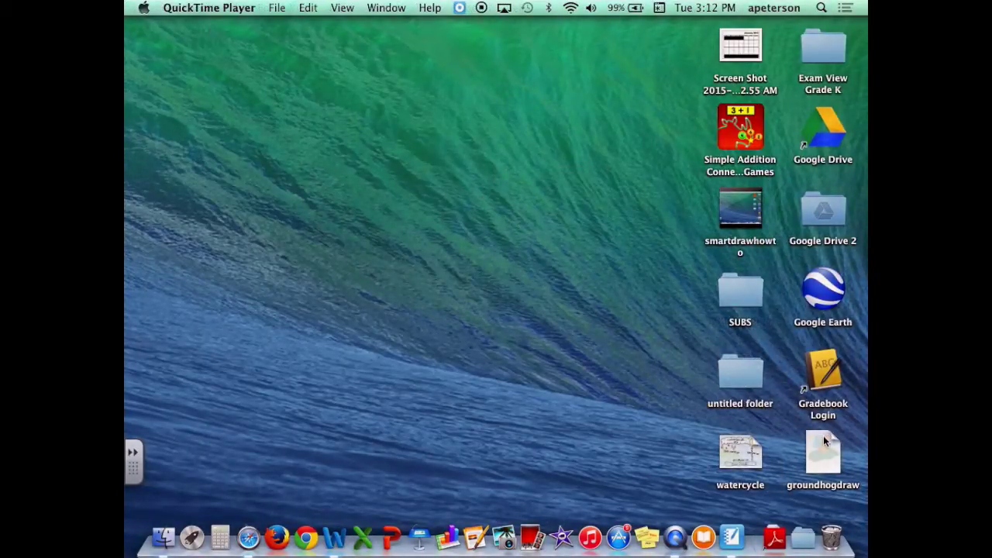
Step: Reopen groundhogdraw from the desktop and switch it to Full Screen display
{"action": "double_click", "coordinate": [821, 455]}
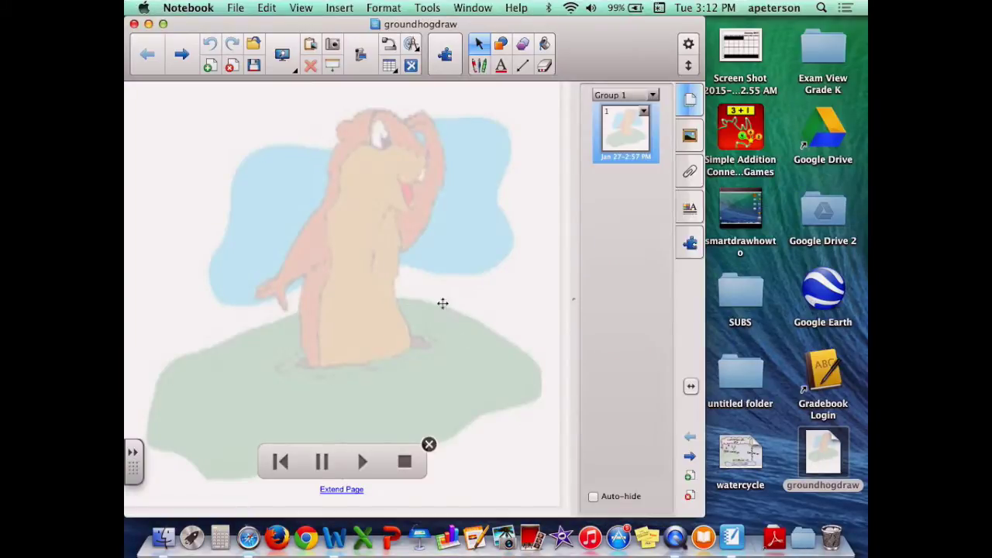
{"action": "left_click", "coordinate": [285, 72]}
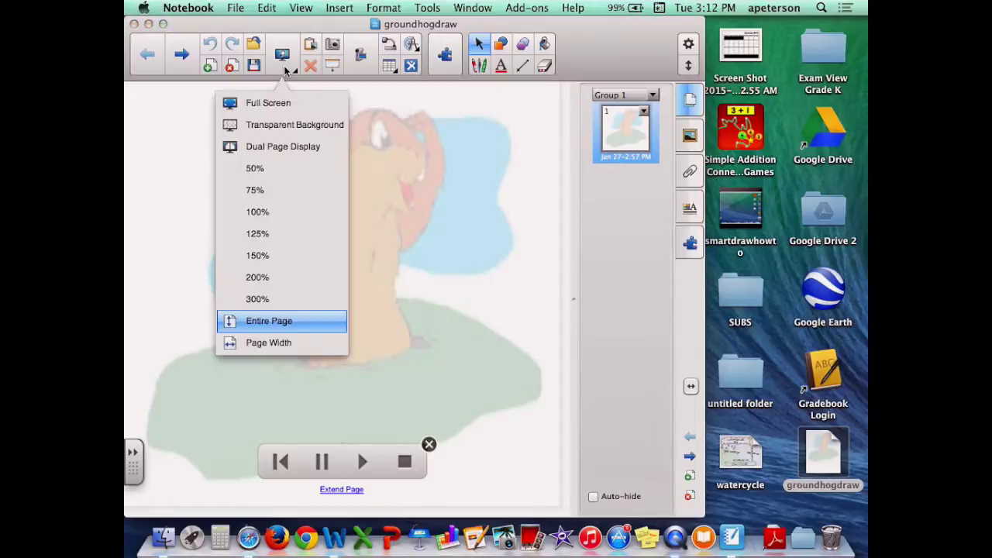
{"action": "left_click", "coordinate": [272, 106]}
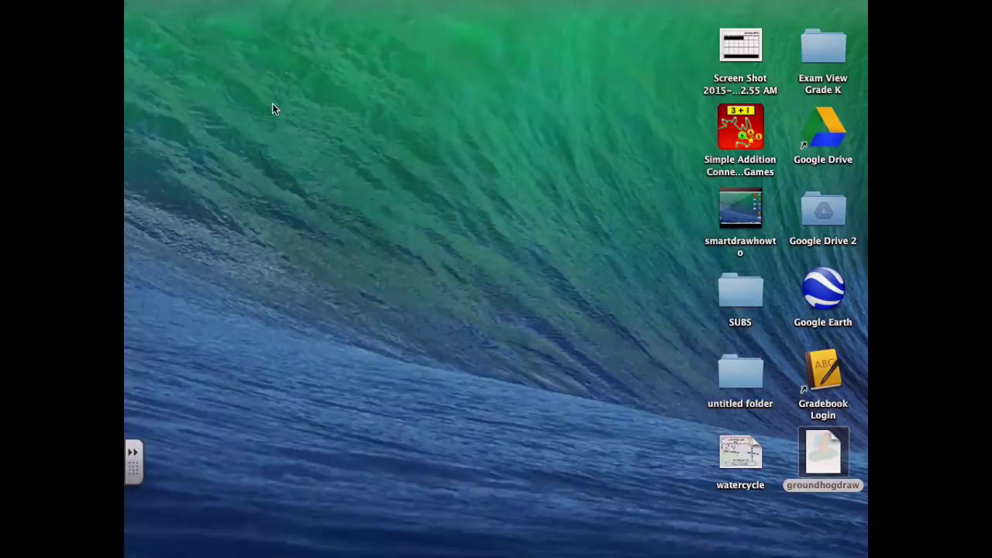
{"action": "key", "text": "alt+space"}
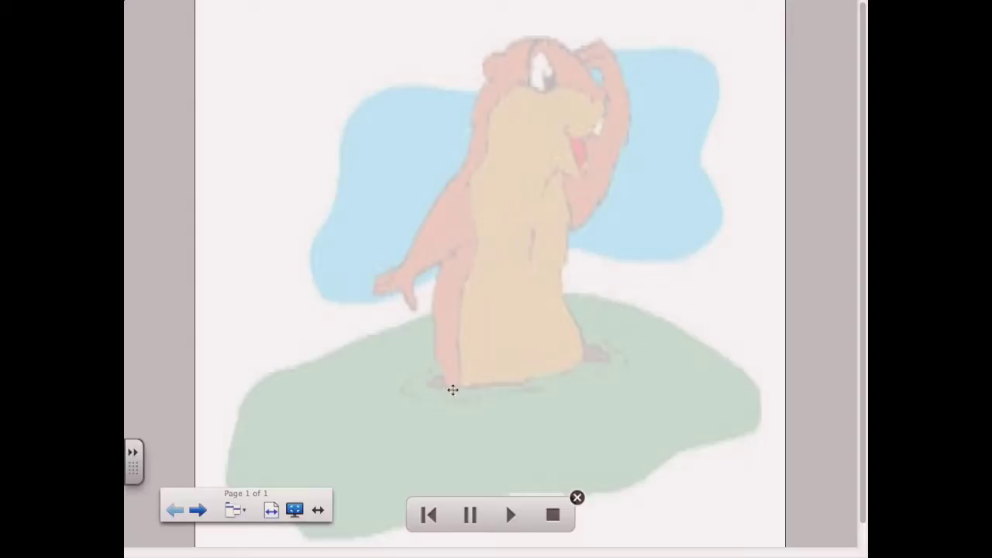
Step: Play the groundhogdraw page recording from the full-screen playback toolbar
{"action": "left_click", "coordinate": [511, 517]}
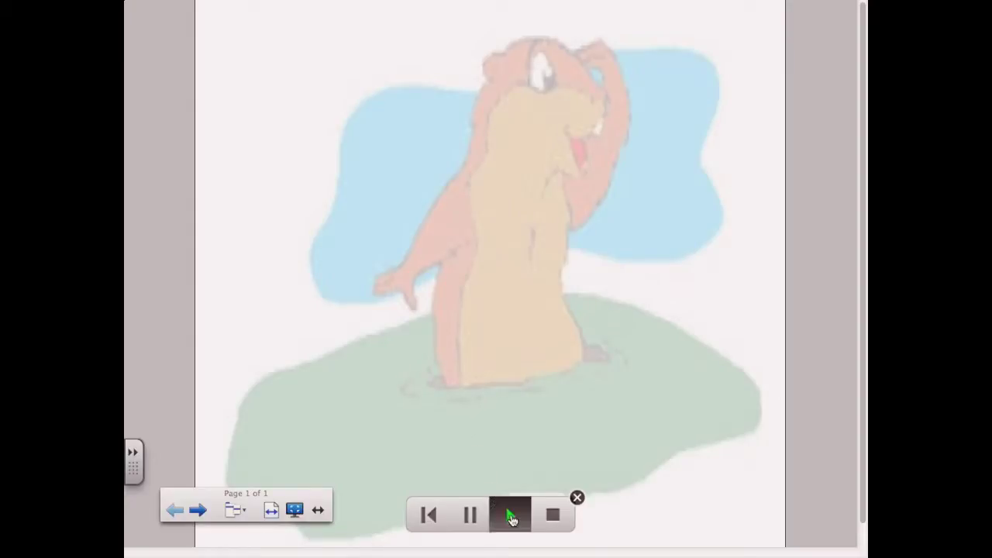